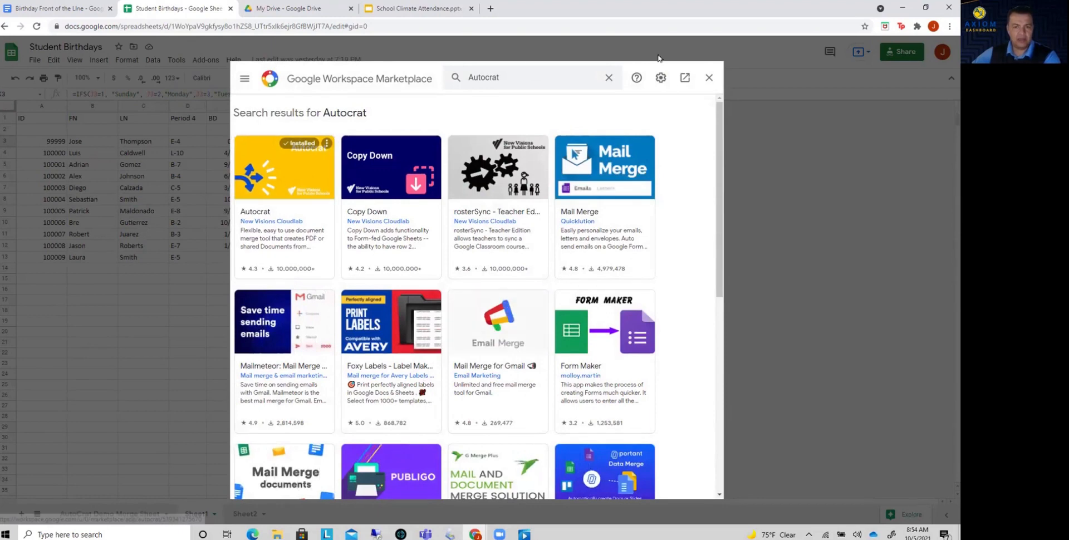
Close the add-on marketplace and open Autocrat's existing job Birthdays Week Oct 3 for editing.
left_click(708, 81)
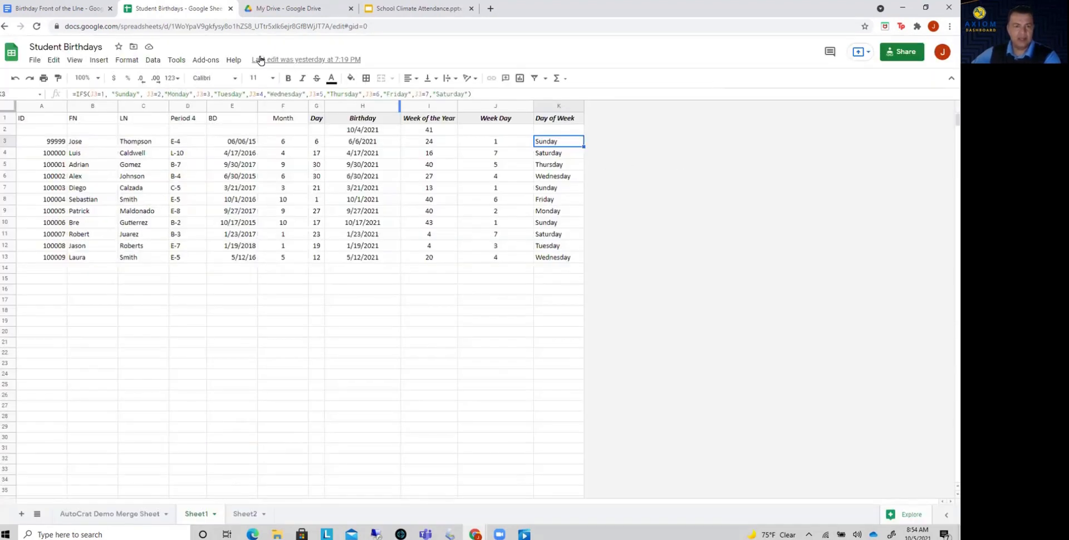
left_click(205, 59)
mouse_move(215, 102)
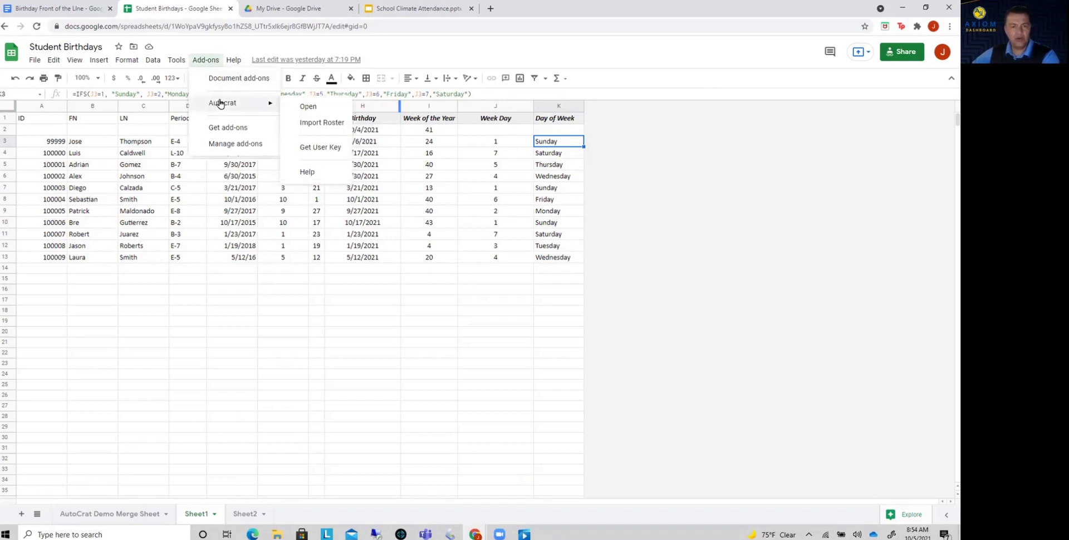
left_click(321, 107)
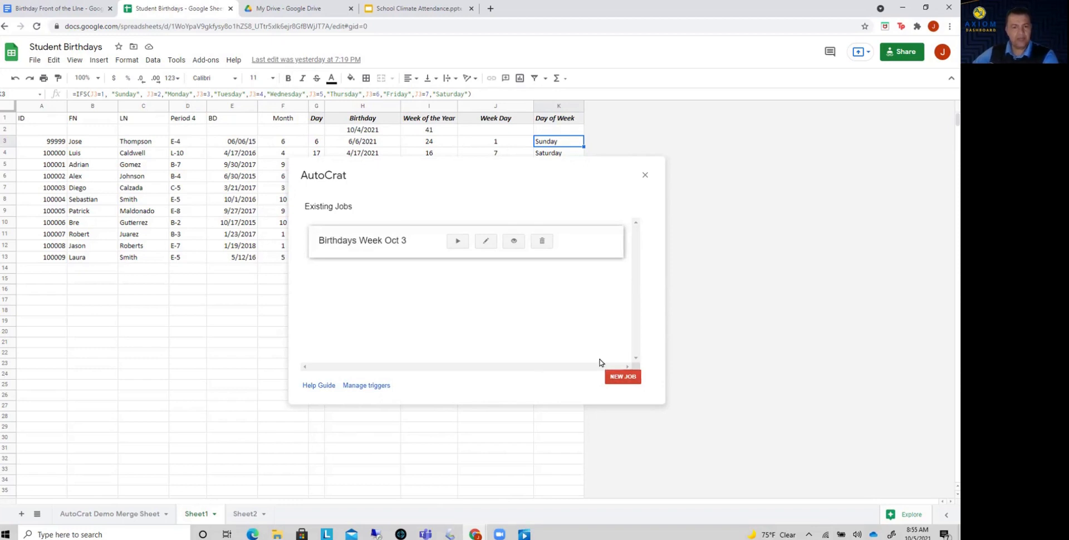
left_click(484, 244)
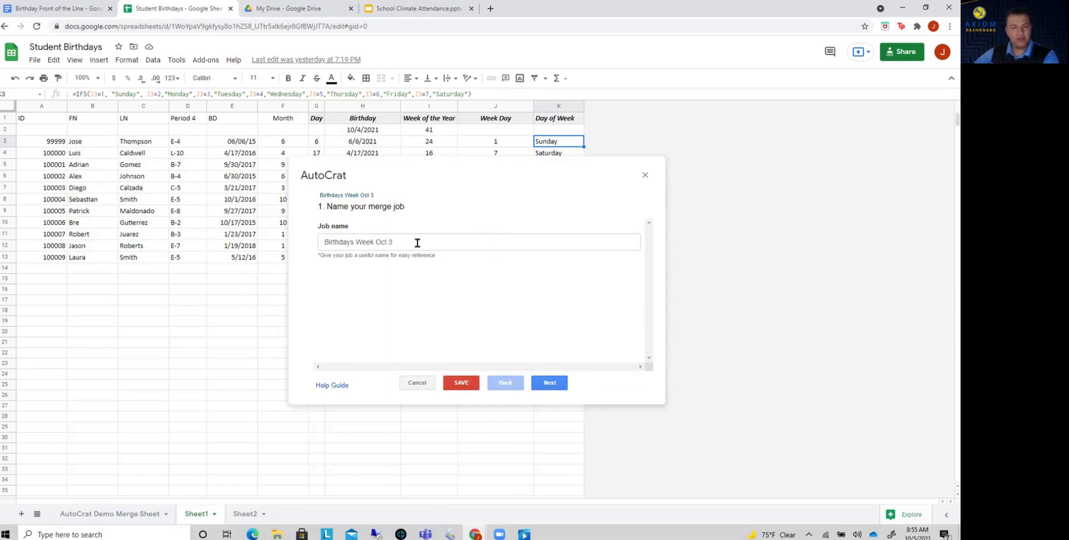
Keep the job name and the Birthday Front of the LIne template, and map the Day tag to the Day of Week column.
left_click(551, 383)
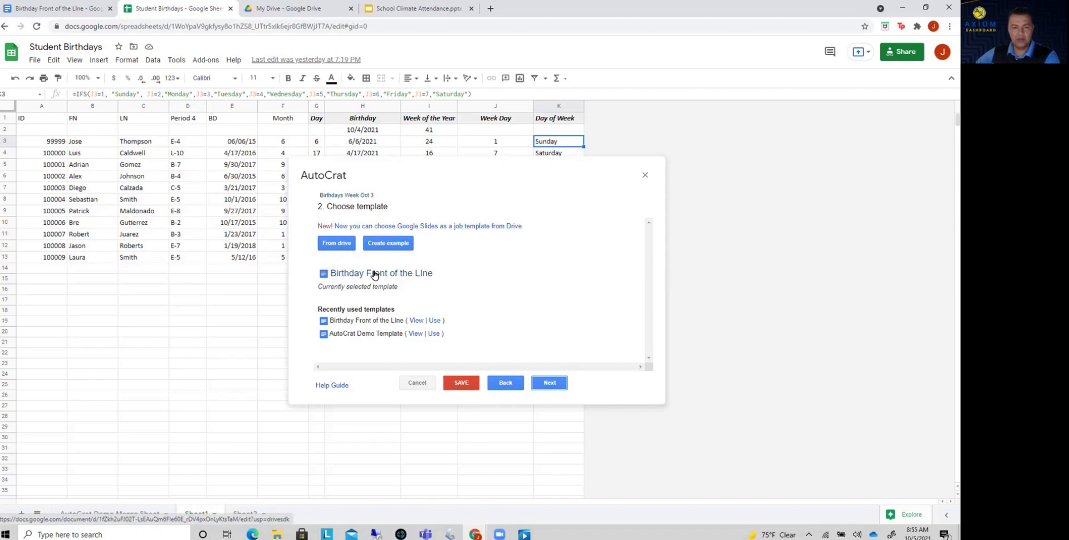
left_click(547, 384)
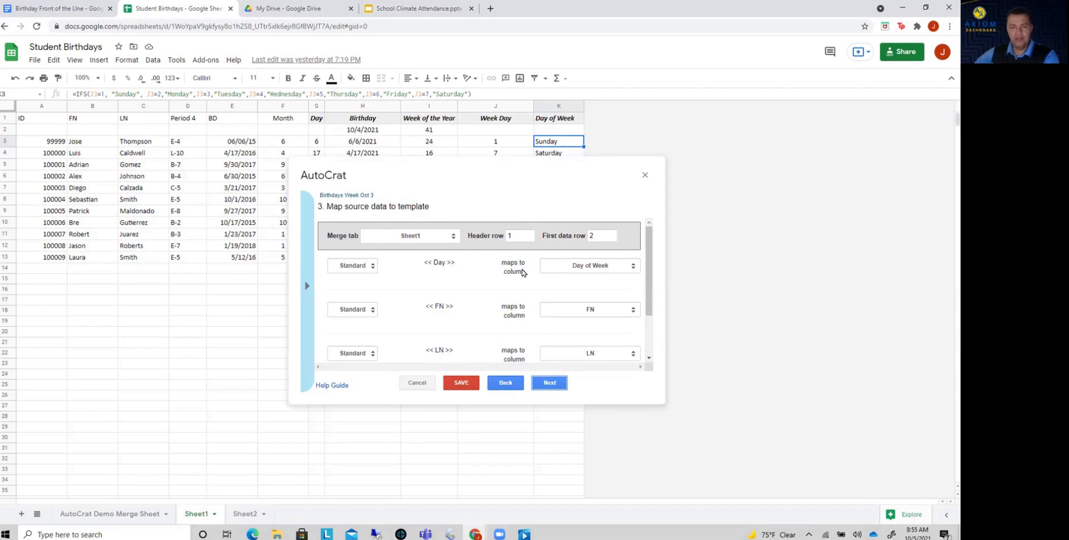
left_click(568, 272)
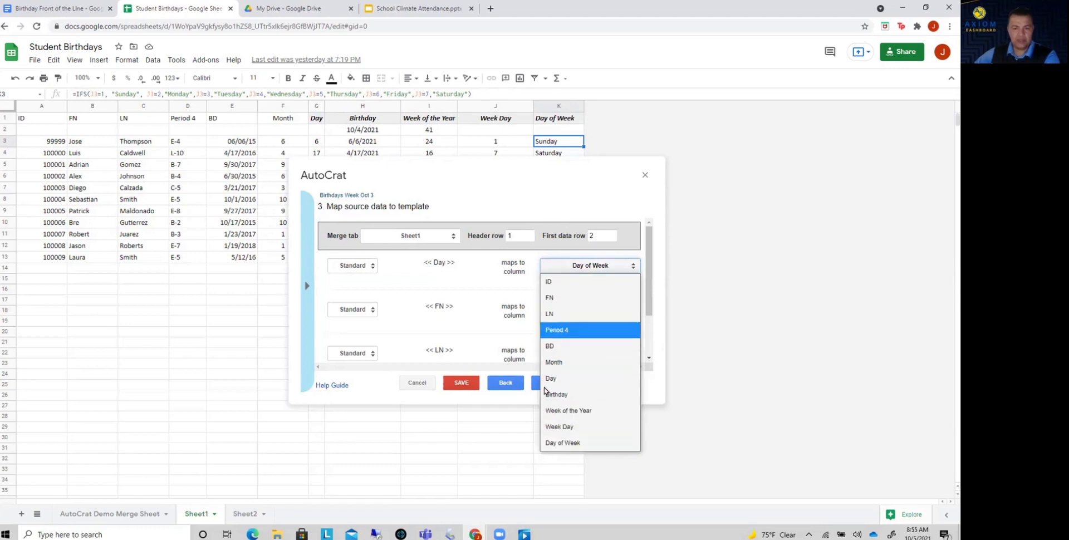
left_click(557, 444)
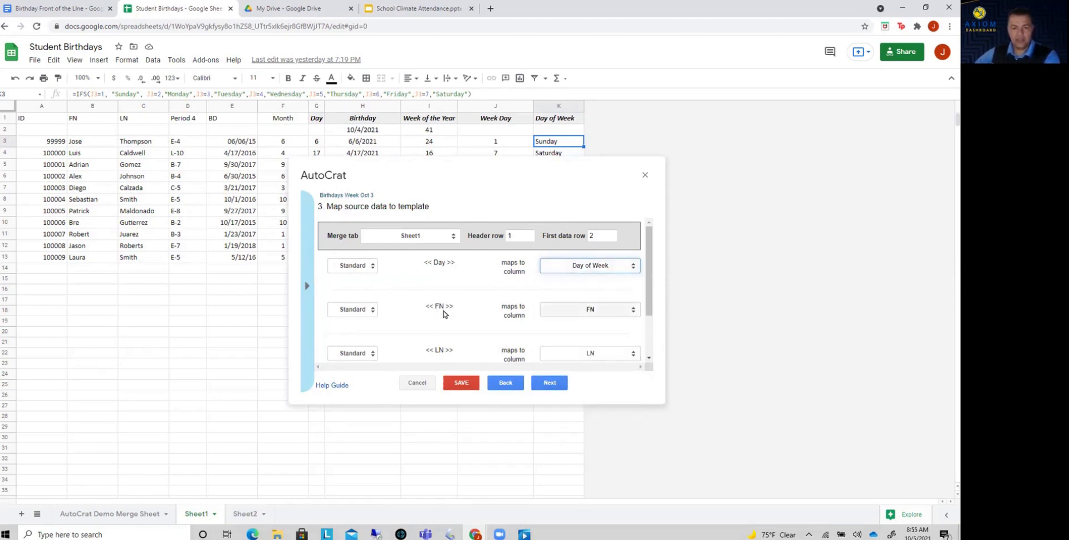
scroll(443, 312, "down", 2)
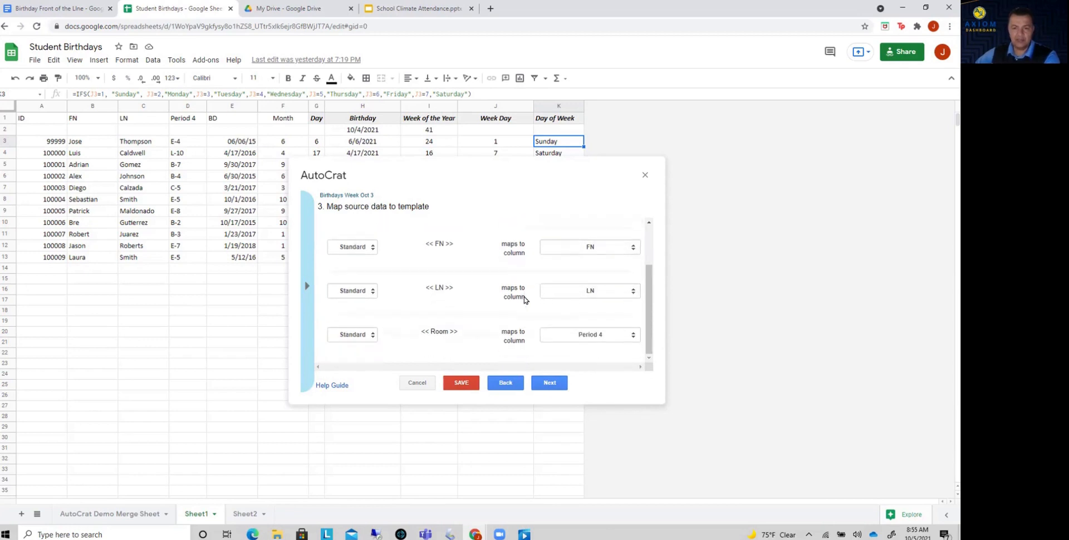
left_click(549, 384)
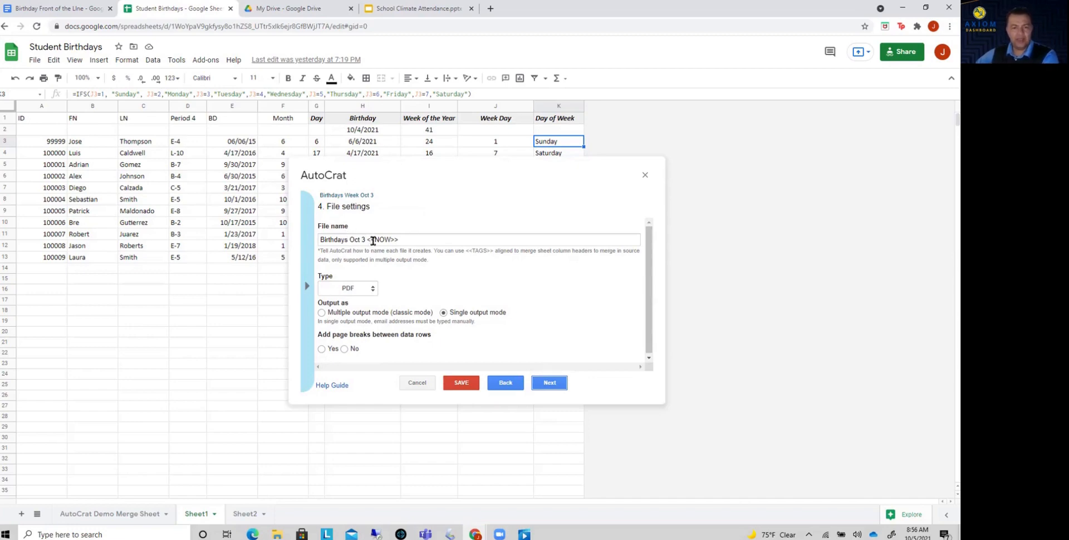
Set the merged file to PDF type, named only <<NOW>>, with no page breaks between data rows.
left_click(370, 291)
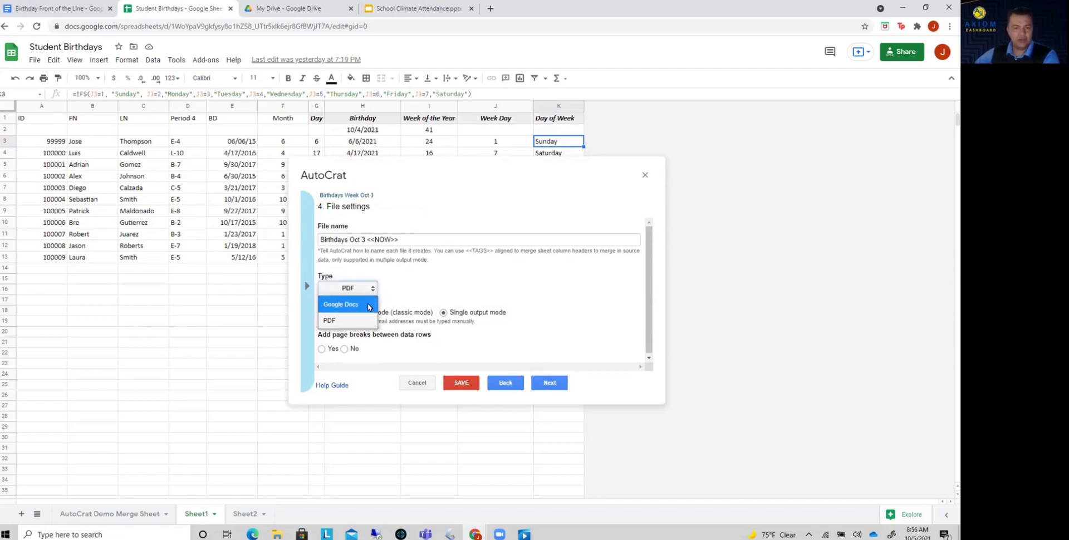
left_click(367, 321)
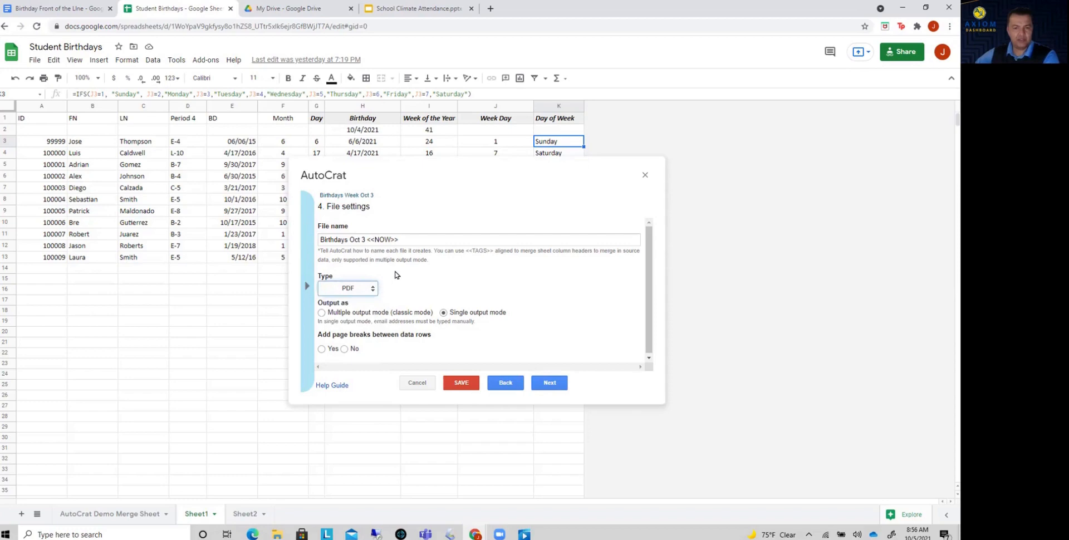
left_click_drag(366, 241, 315, 247)
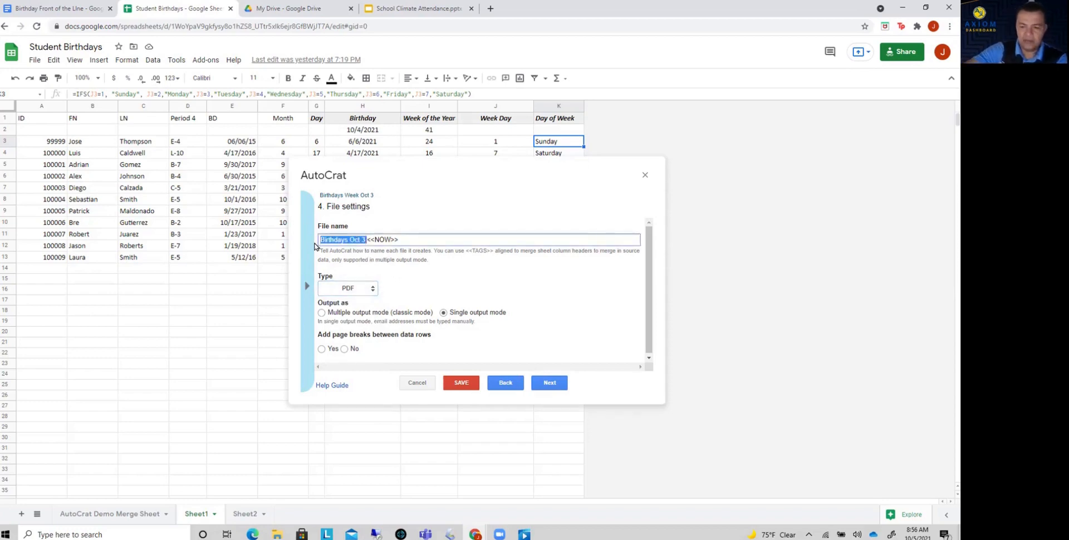
key("BackSpace")
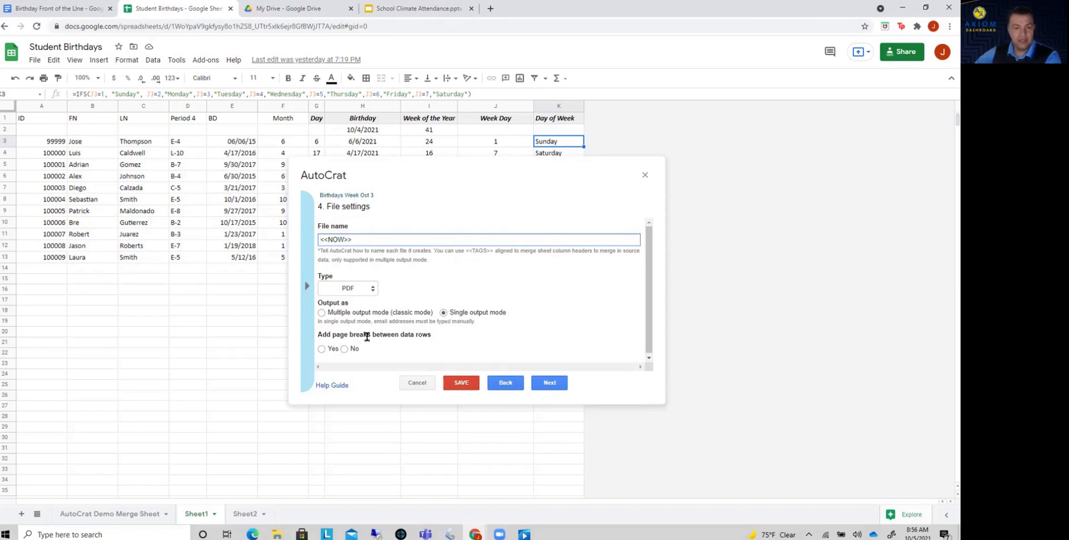
left_click(344, 350)
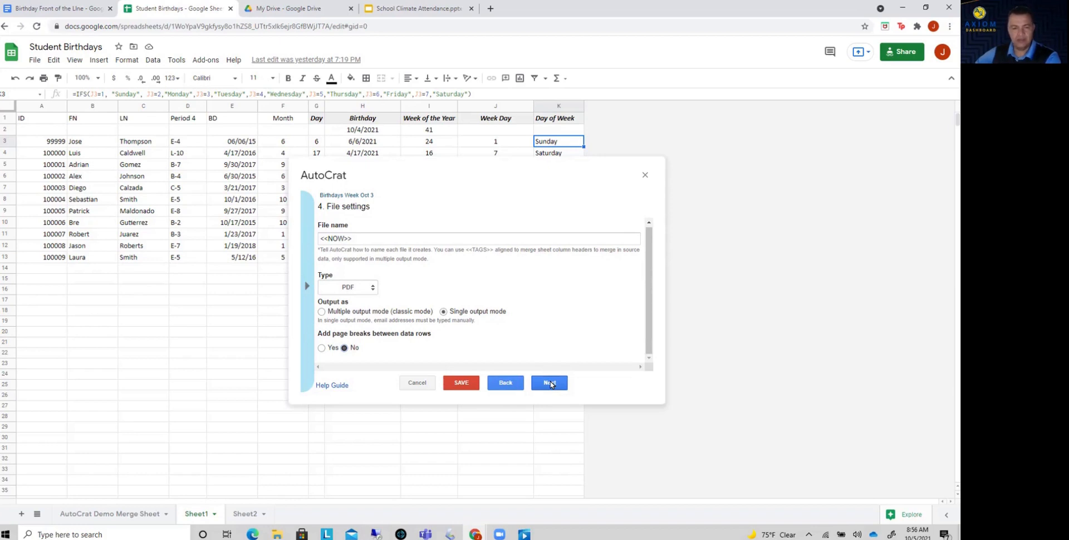
left_click(550, 384)
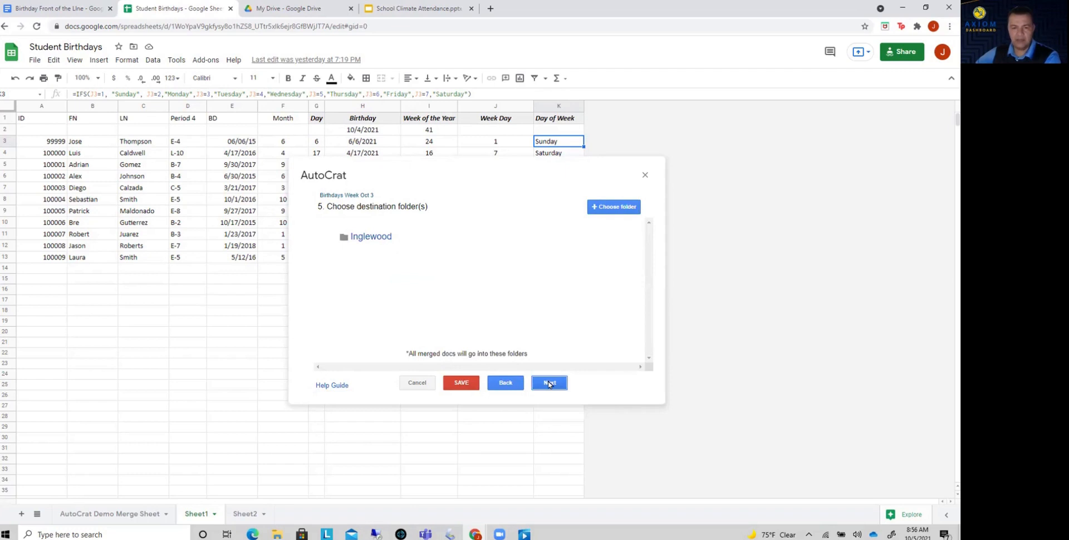
Keep the Inglewood destination folder without a dynamic reference, and merge only rows where Week of the Year equals 40.
left_click(549, 384)
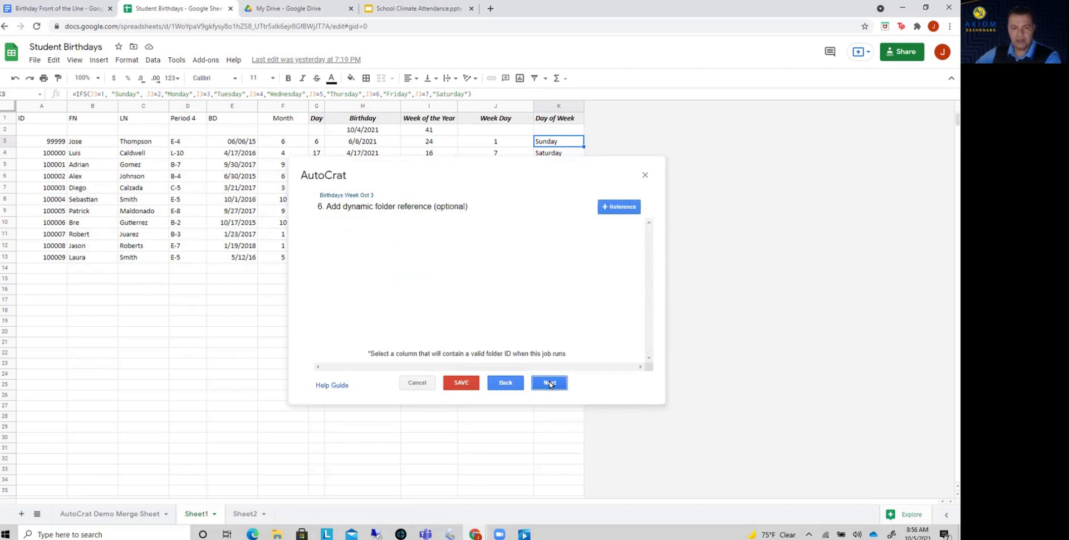
left_click(550, 384)
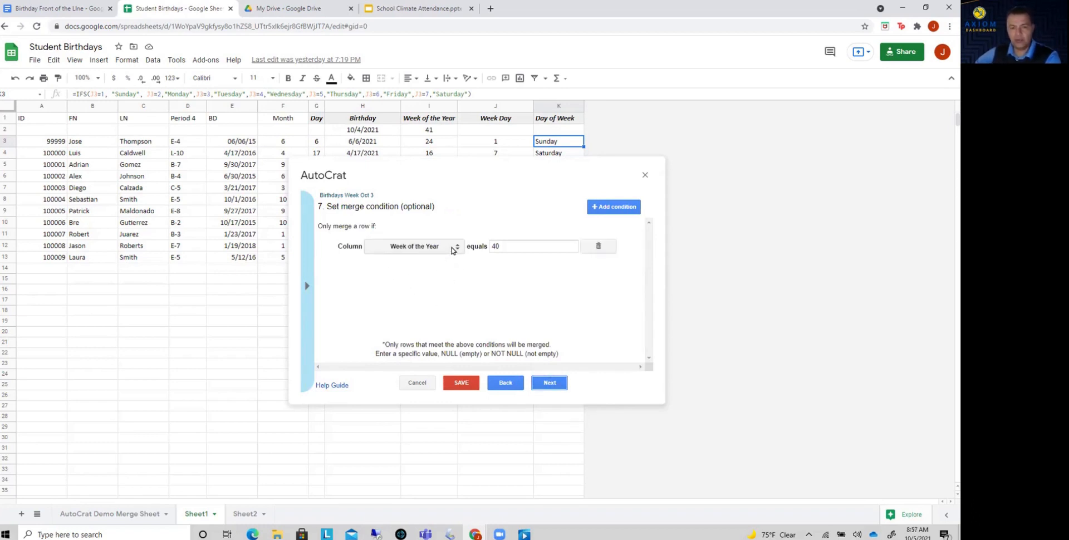
left_click(457, 249)
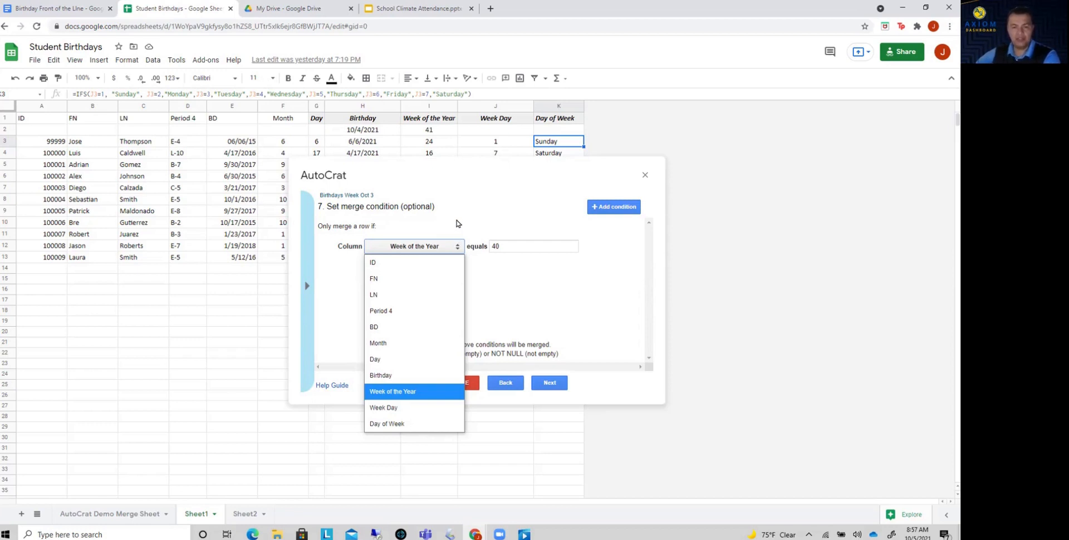
left_click(438, 394)
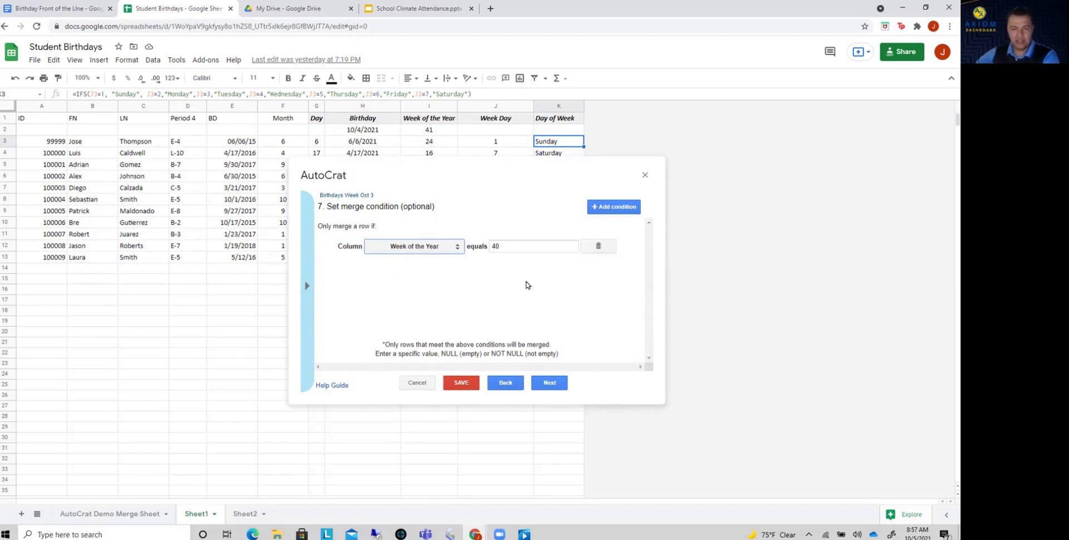
left_click(549, 383)
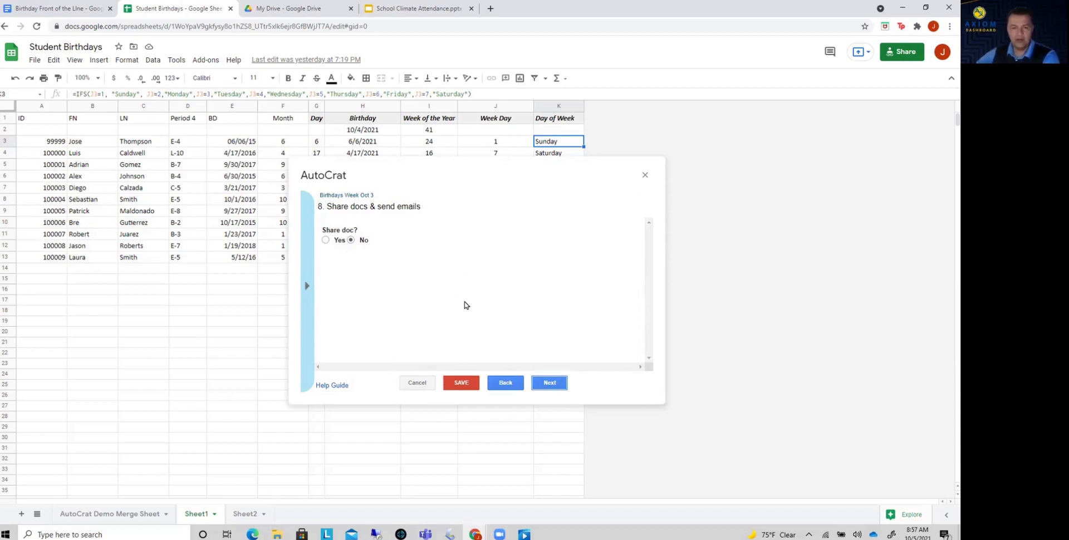
Save the merge job with document sharing and triggers left off, and run it.
left_click(550, 383)
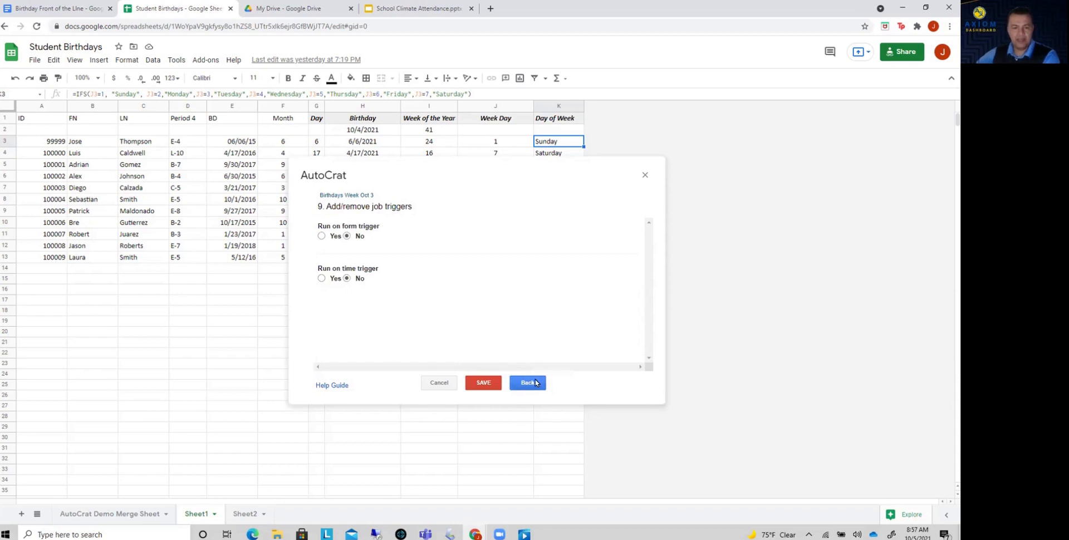
left_click(527, 383)
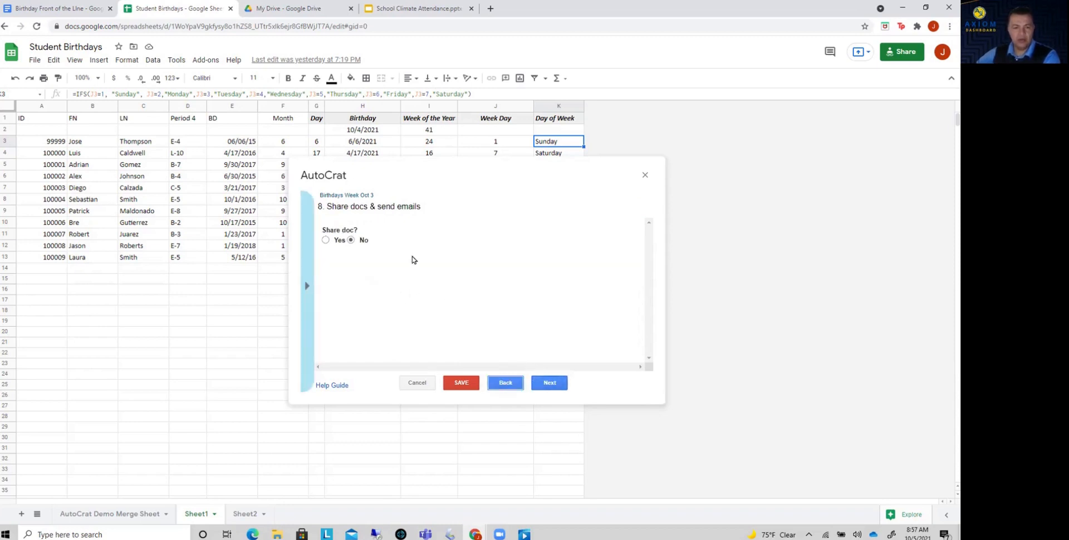
left_click(461, 384)
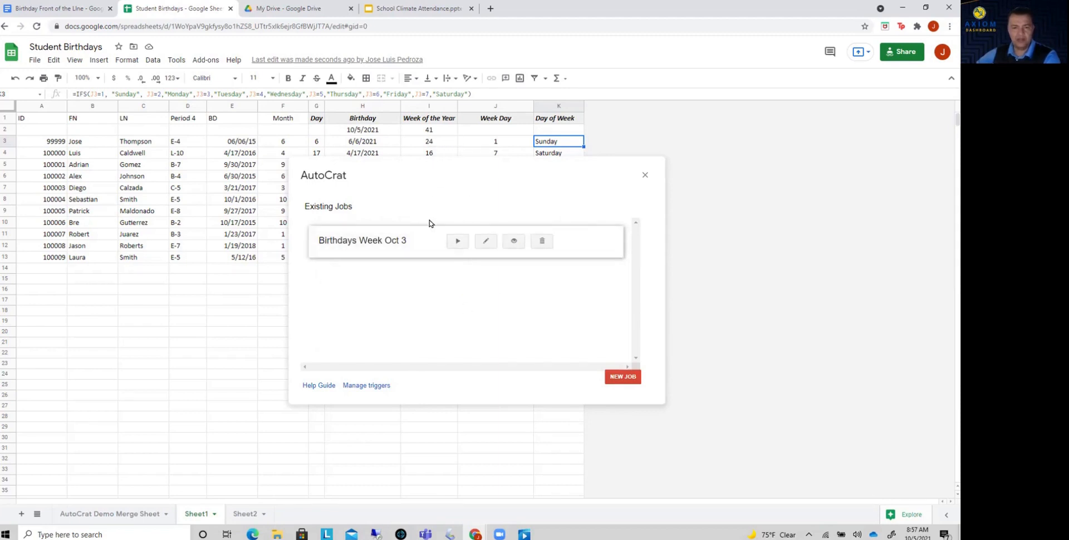
left_click(455, 241)
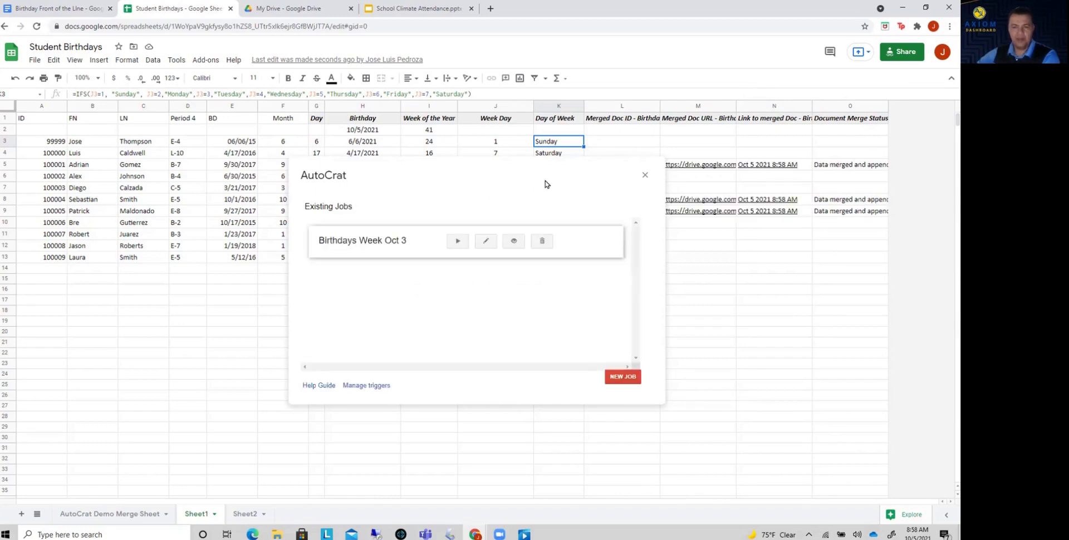
left_click(637, 176)
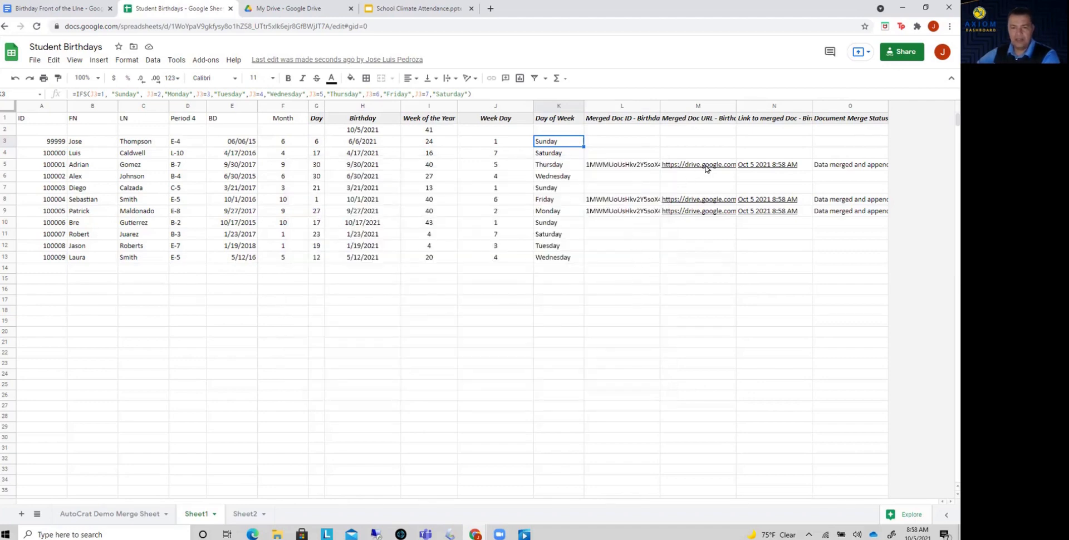
Open the merged PDF from its link in the Adrian row's Merged Doc URL column and review all its birthday pages.
mouse_move(705, 166)
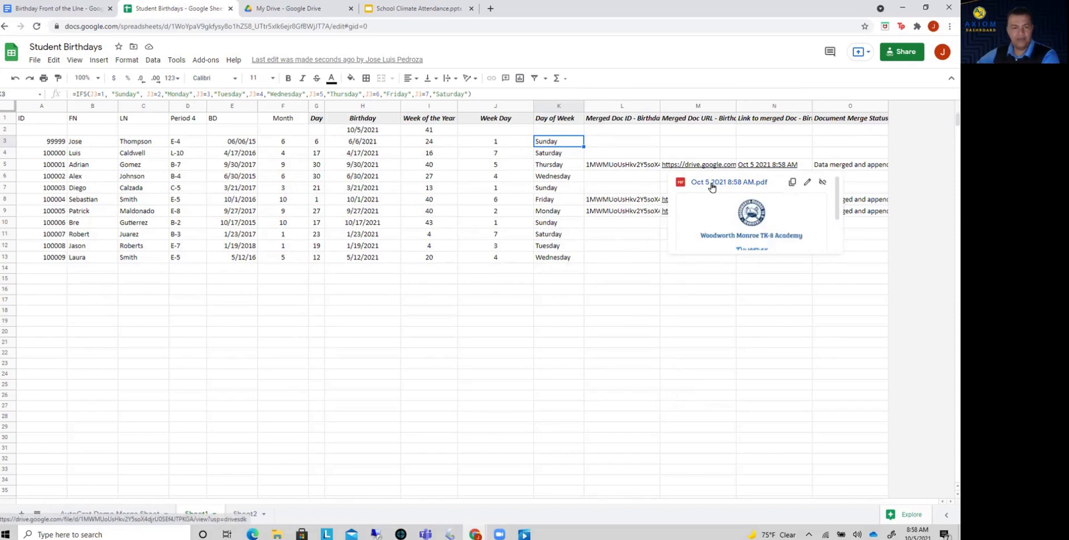
left_click(711, 184)
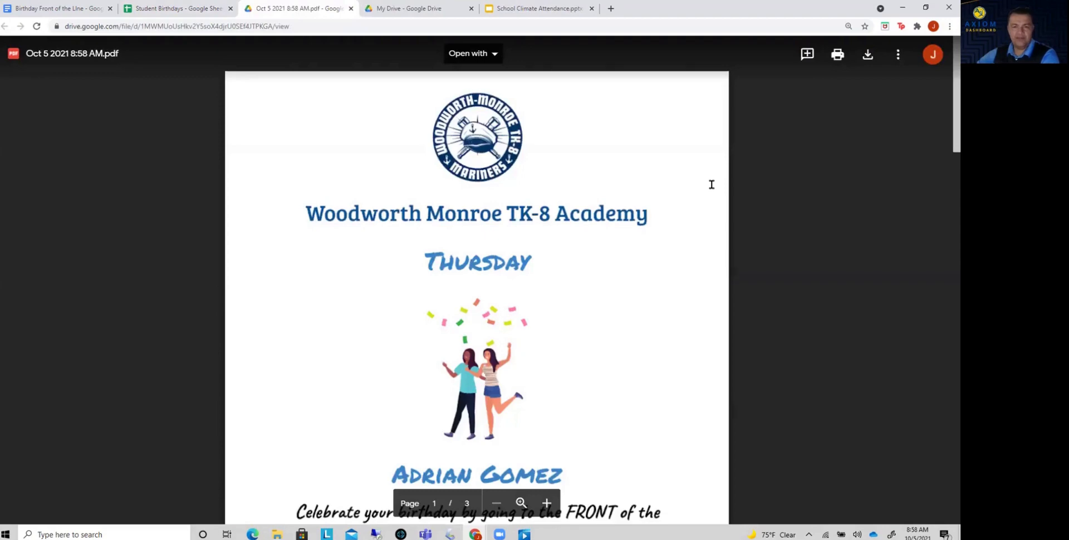
scroll(520, 273, "down", 6)
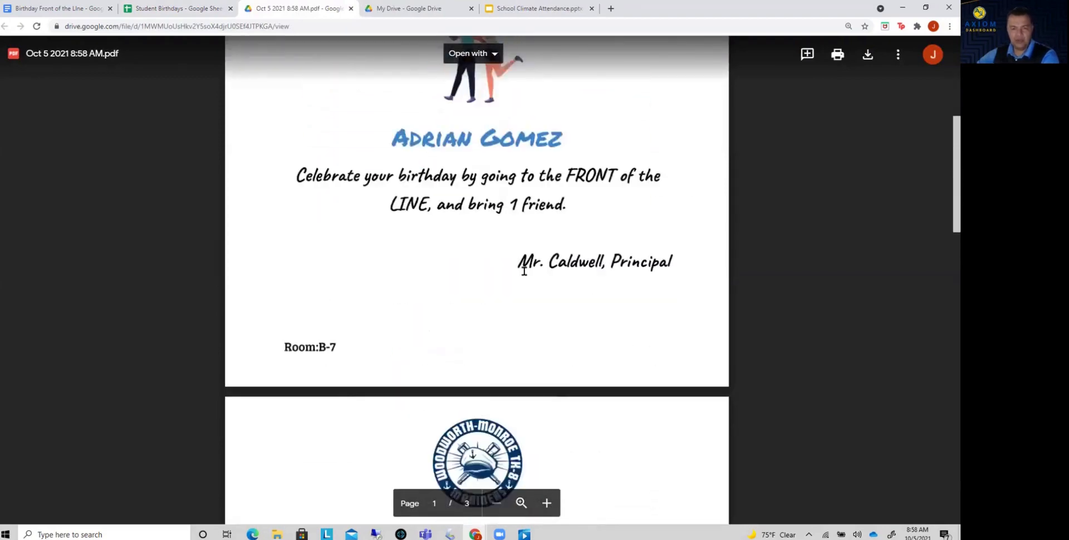
scroll(524, 271, "down", 4)
scroll(527, 272, "down", 8)
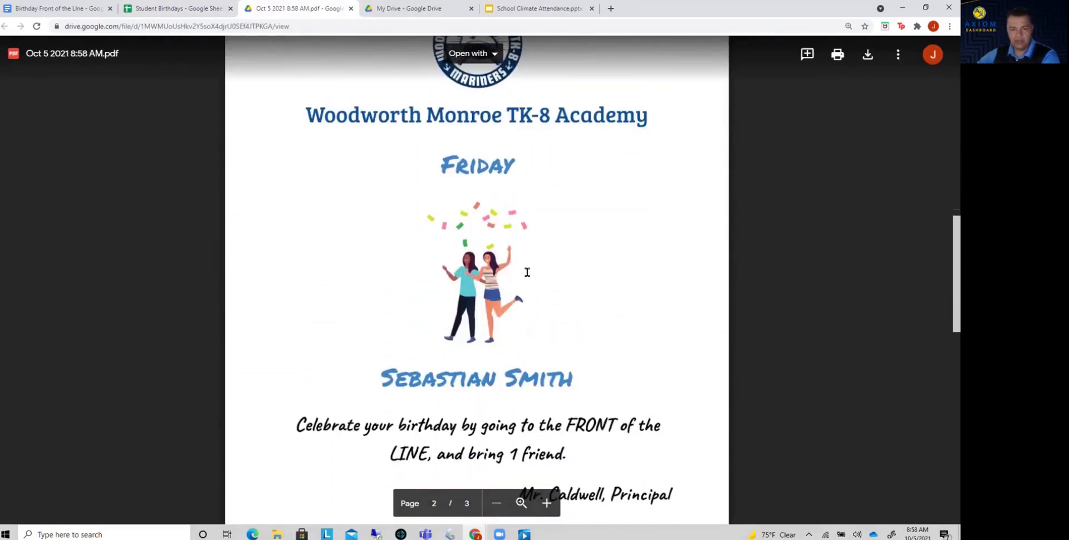
scroll(527, 276, "down", 9)
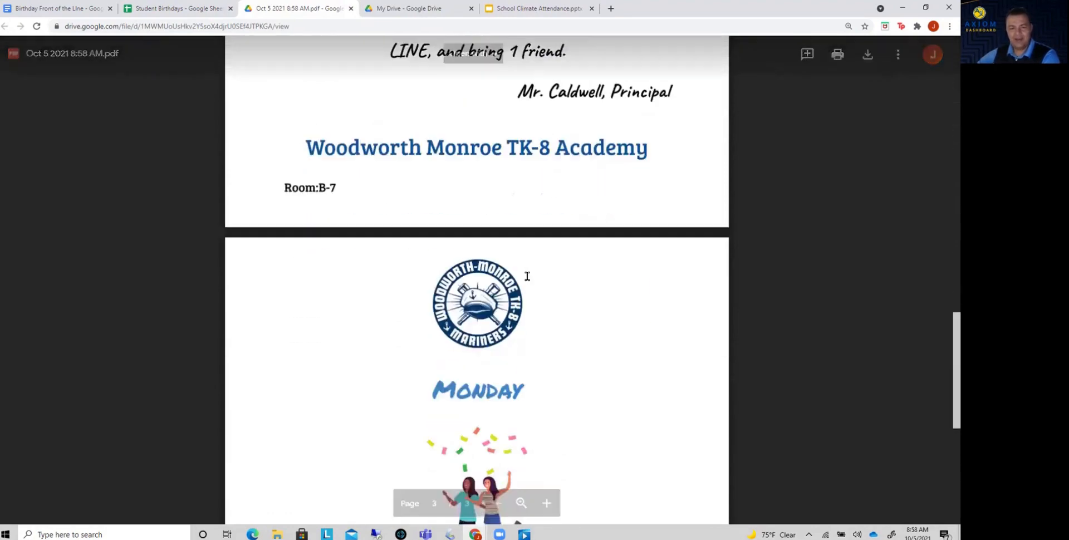
scroll(529, 277, "down", 1)
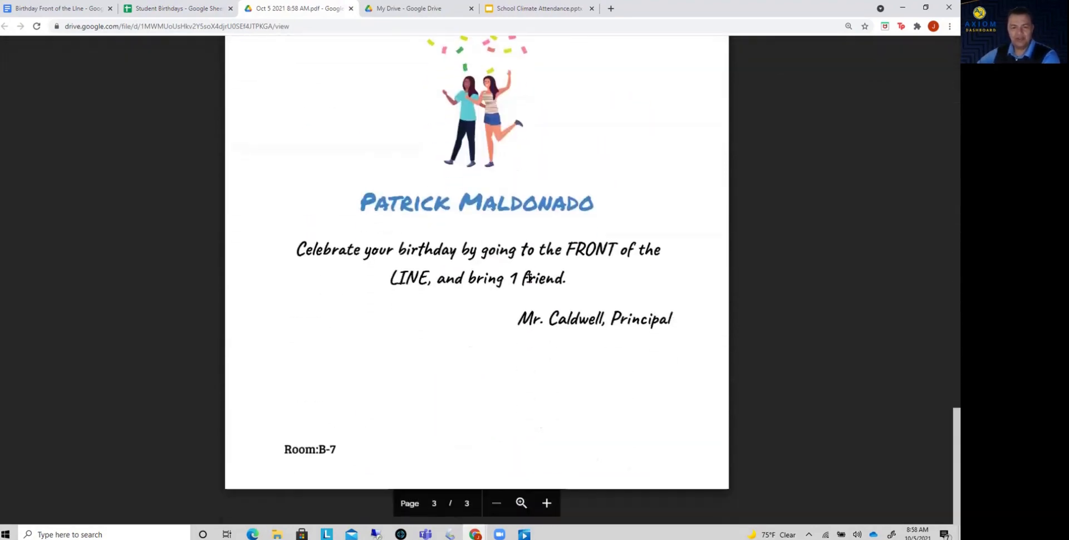